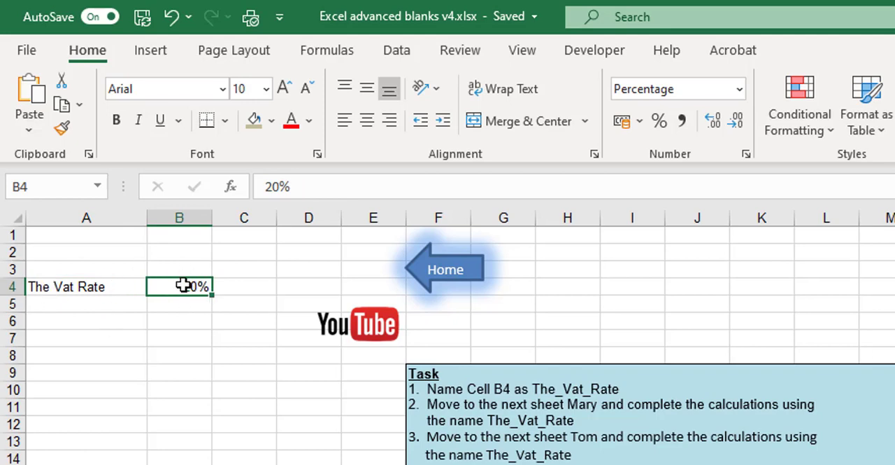
# - Define the name The_Vat_Rate for cell B4 and reselect the cell to check its name
pyautogui.rightClick(183, 284)
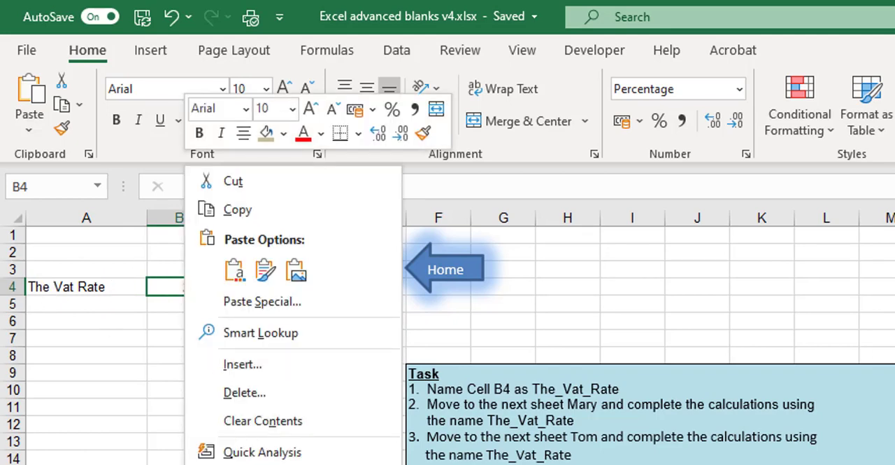
pyautogui.click(259, 463)
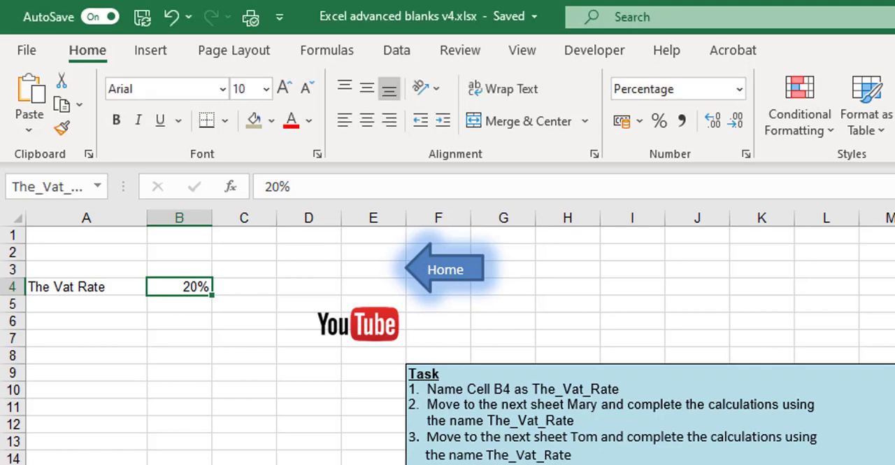
pyautogui.click(210, 424)
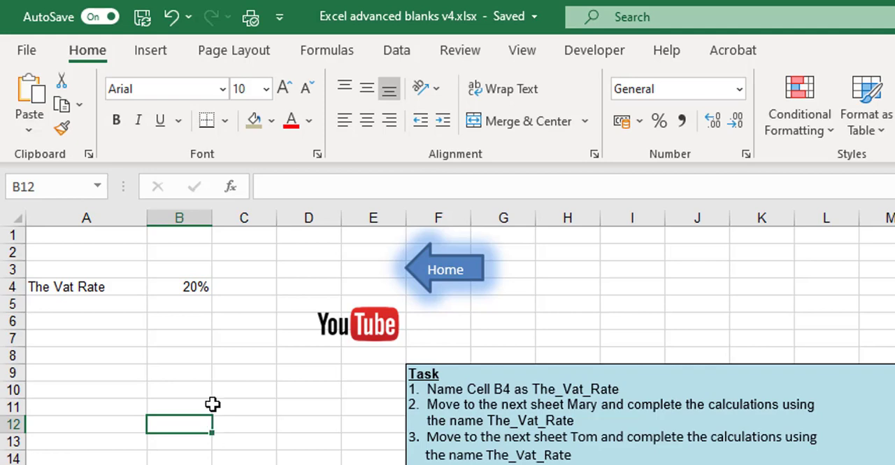
pyautogui.click(191, 288)
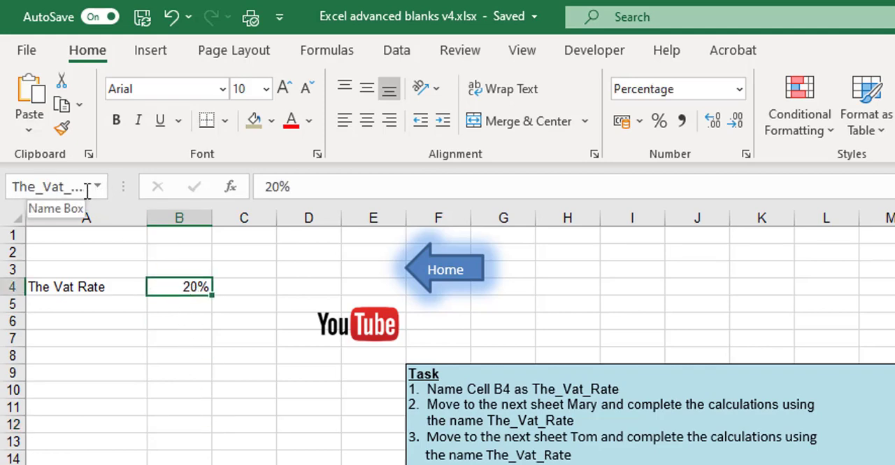
pyautogui.click(172, 262)
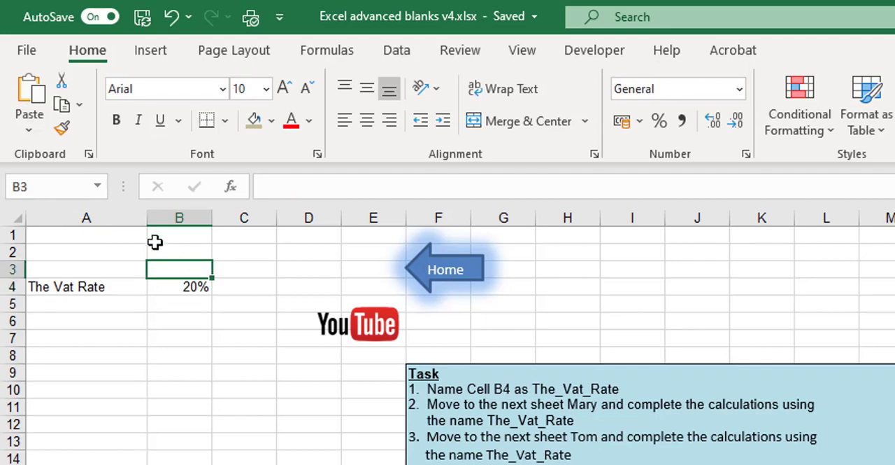
pyautogui.click(183, 284)
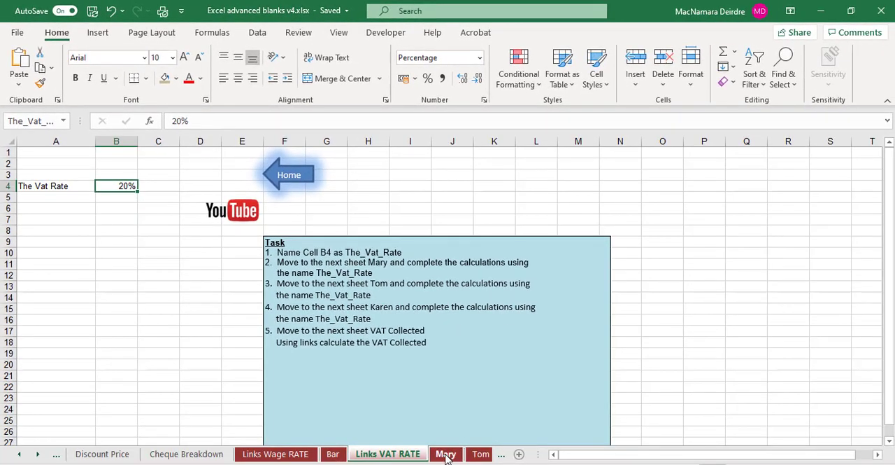
# - On the sheet following Links VAT RATE, calculate Vat Due in C3 as =B3*The_Vat_Rate and fill it down to C6
pyautogui.click(446, 454)
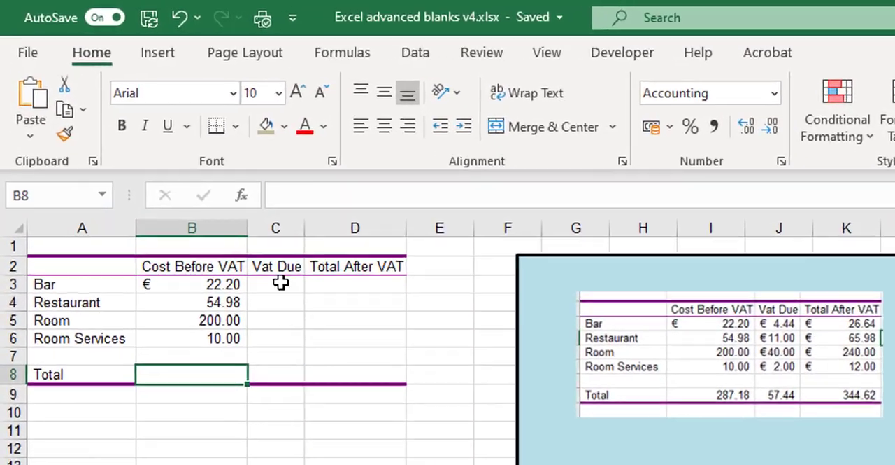
pyautogui.click(172, 176)
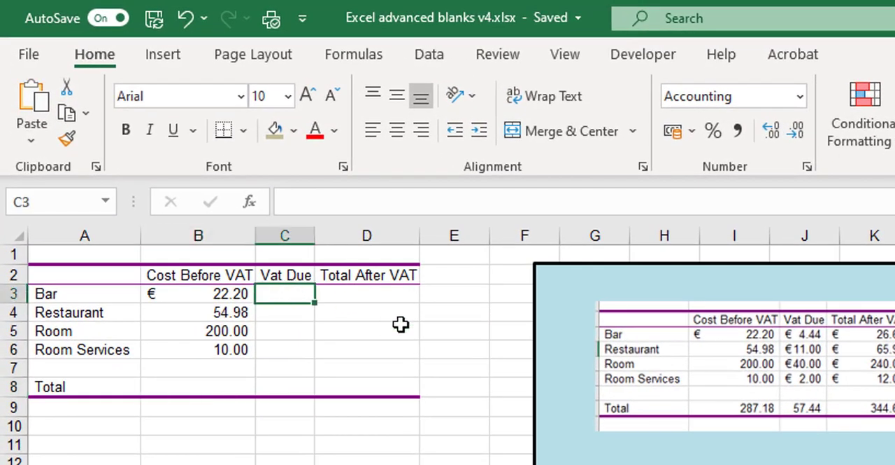
pyautogui.write('=')
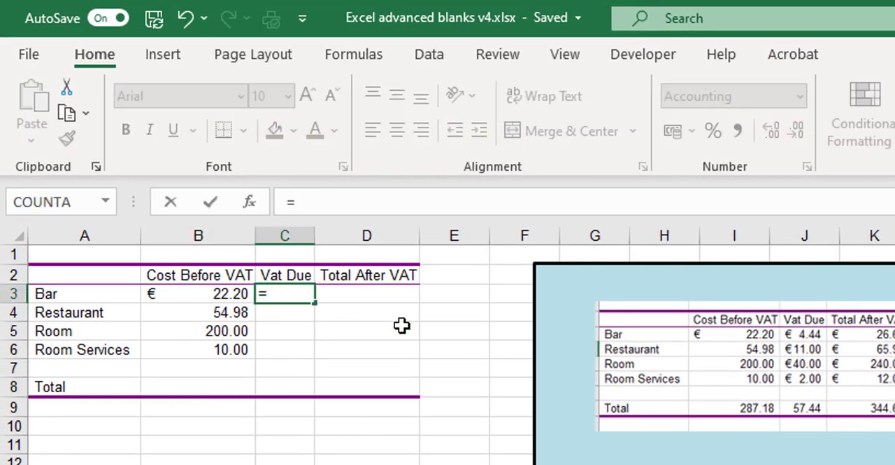
pyautogui.click(241, 294)
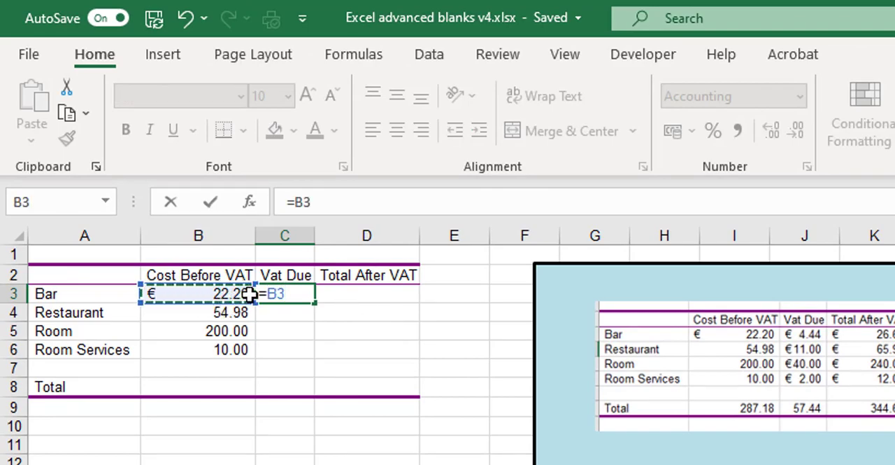
pyautogui.write('*')
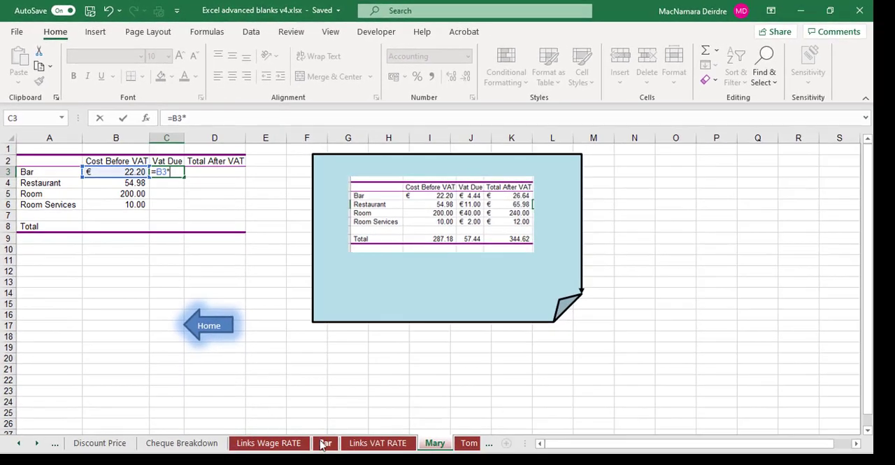
pyautogui.hotkey('ctrl', 'pageup')
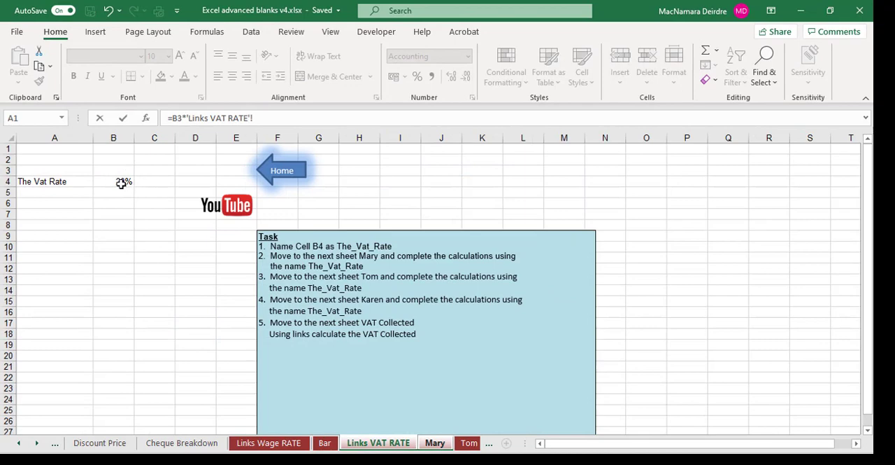
pyautogui.click(121, 182)
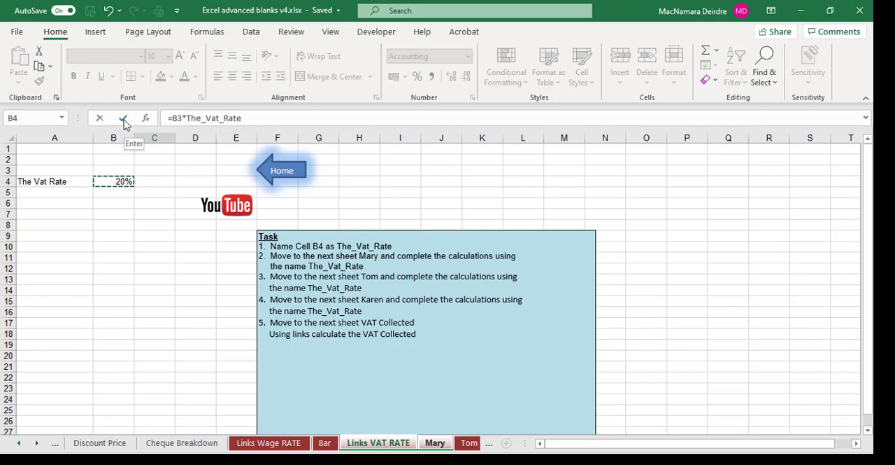
pyautogui.click(124, 119)
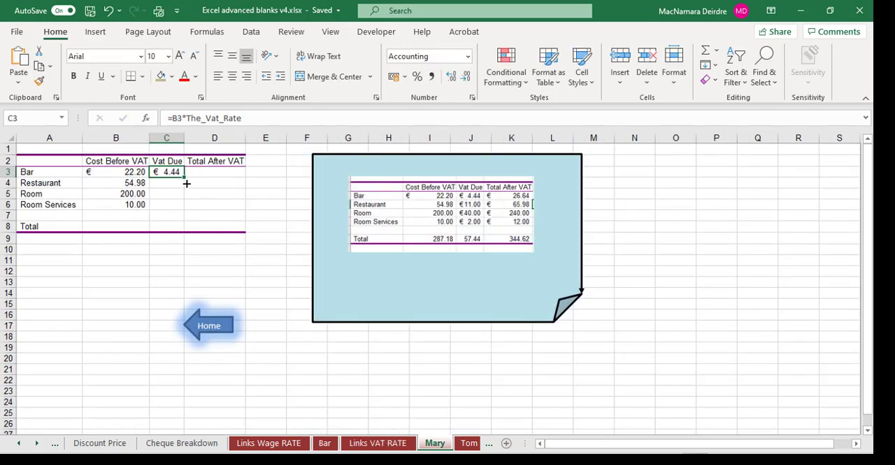
pyautogui.moveTo(187, 183); pyautogui.dragTo(187, 209)
# - Calculate Total After VAT in D3 as =SUM(B3:C3) and fill the formula down to D6
pyautogui.click(208, 172)
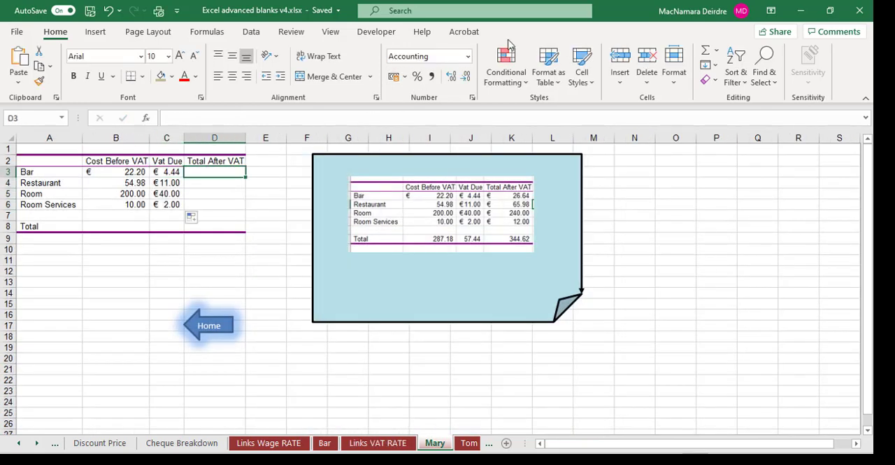
pyautogui.click(706, 51)
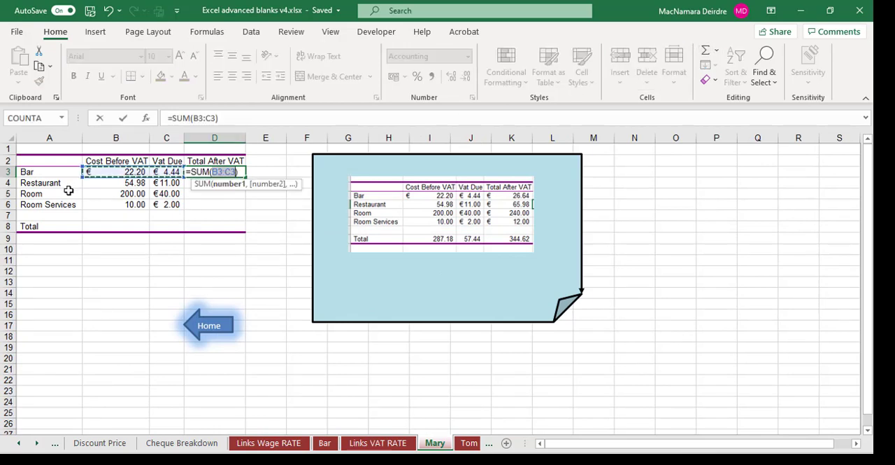
pyautogui.click(123, 118)
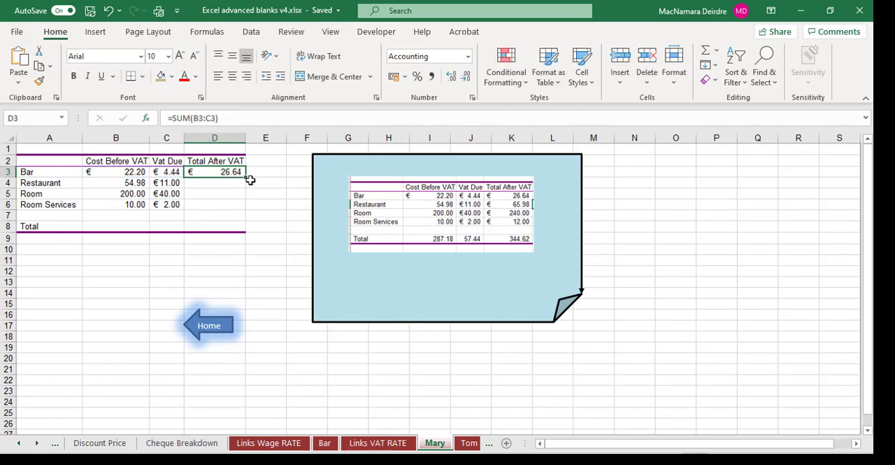
pyautogui.moveTo(246, 176); pyautogui.dragTo(239, 210)
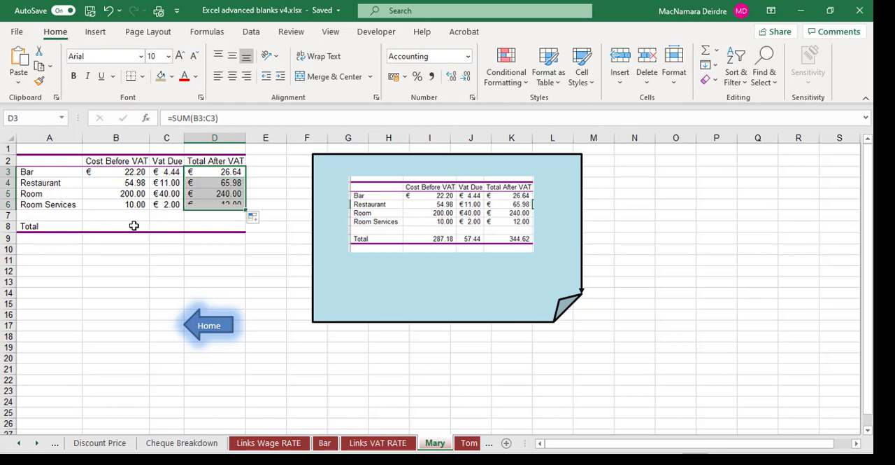
# - Total the Cost Before VAT column in B8 with =SUM(B3:B7) and fill the formula across to D8
pyautogui.click(132, 225)
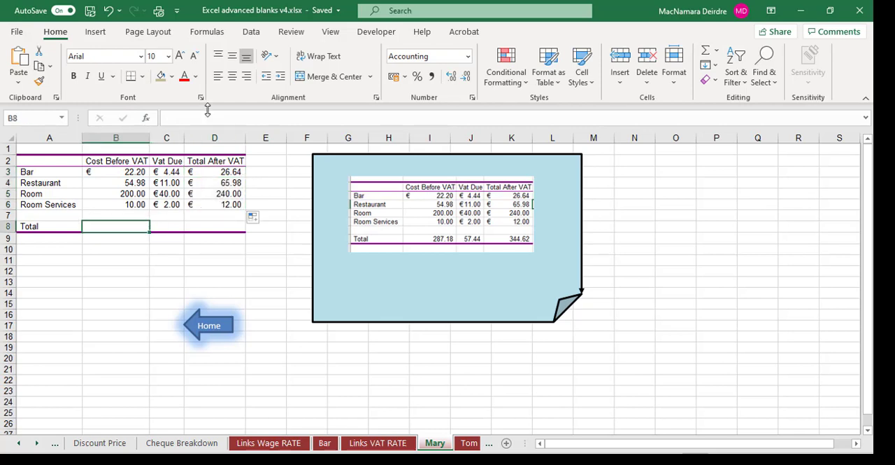
pyautogui.click(705, 50)
pyautogui.click(123, 118)
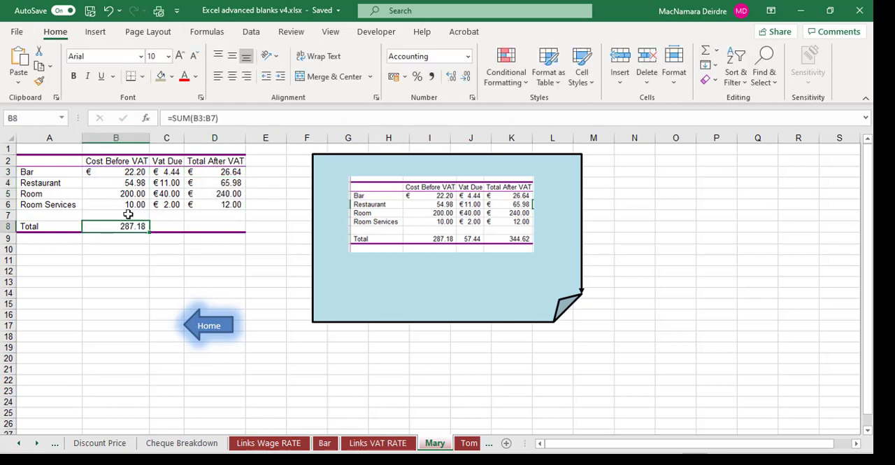
pyautogui.moveTo(149, 231); pyautogui.dragTo(239, 234)
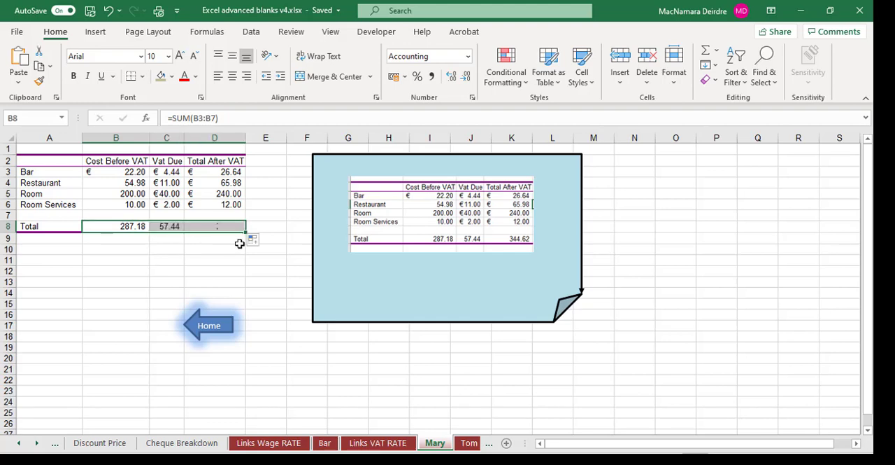
# - On the next person's sheet, enter =The_Vat_Rate in the Bar row's Vat Due cell C3 by referencing the rate on Links VAT RATE
pyautogui.click(469, 443)
pyautogui.click(167, 174)
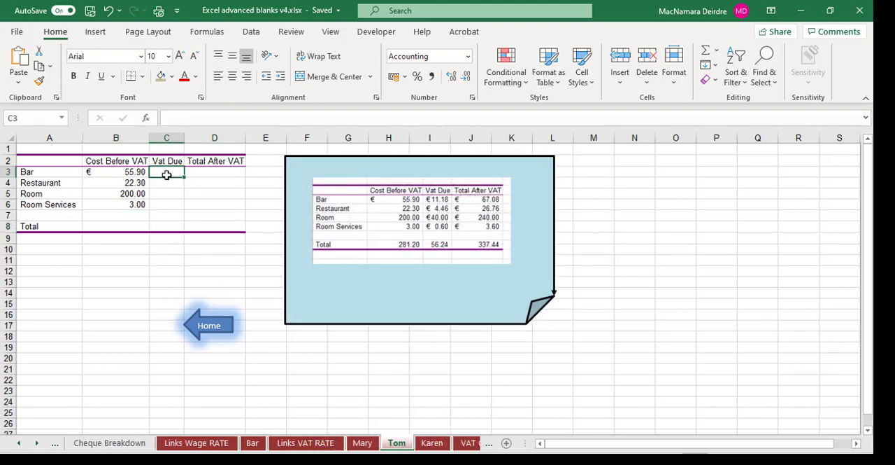
pyautogui.write('=')
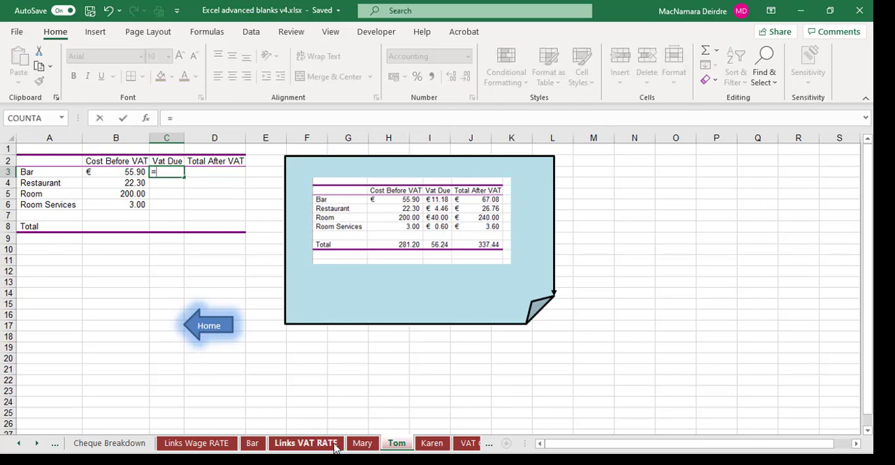
pyautogui.click(329, 443)
pyautogui.click(116, 179)
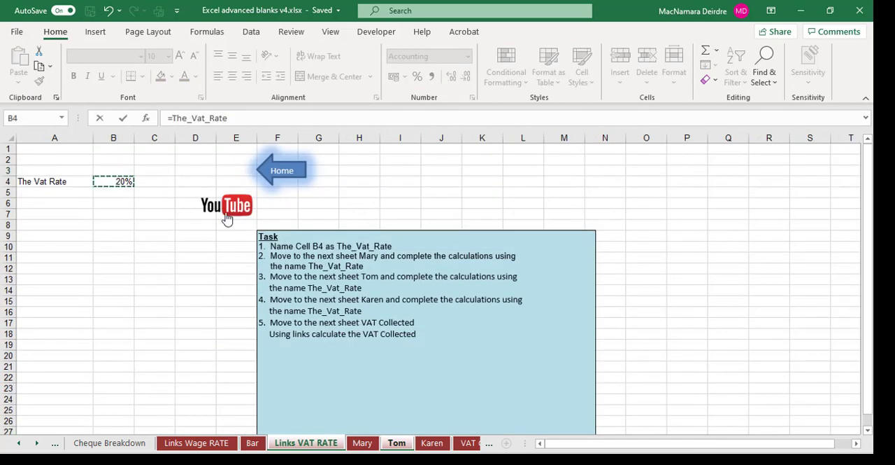
pyautogui.press('Return')
# - Extend the C3 formula to =The_Vat_Rate*B3 and fill it down the Vat Due column to C6
pyautogui.click(179, 172)
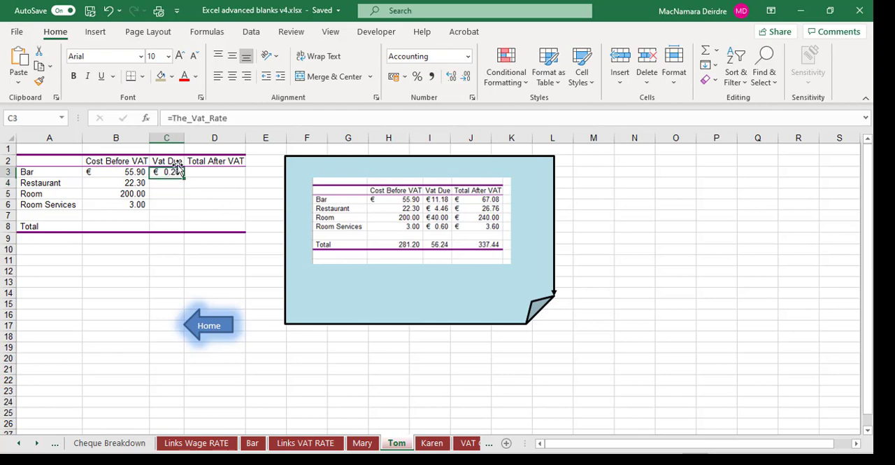
pyautogui.click(238, 119)
pyautogui.write('*')
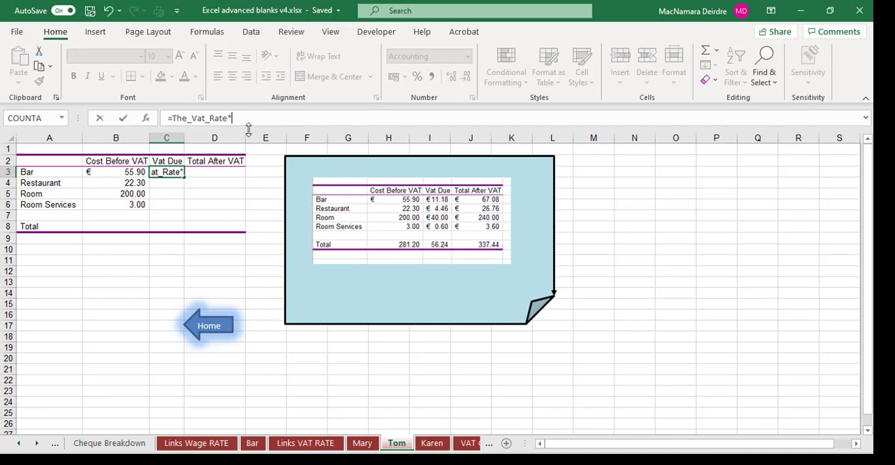
pyautogui.click(125, 174)
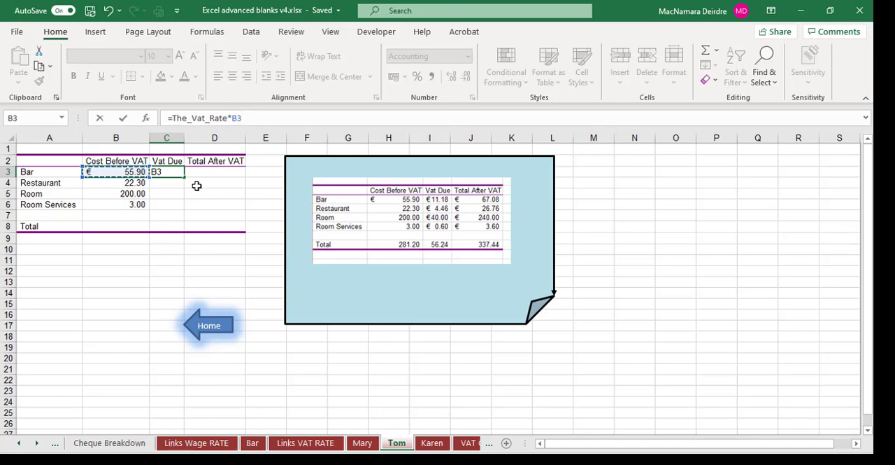
pyautogui.press('Return')
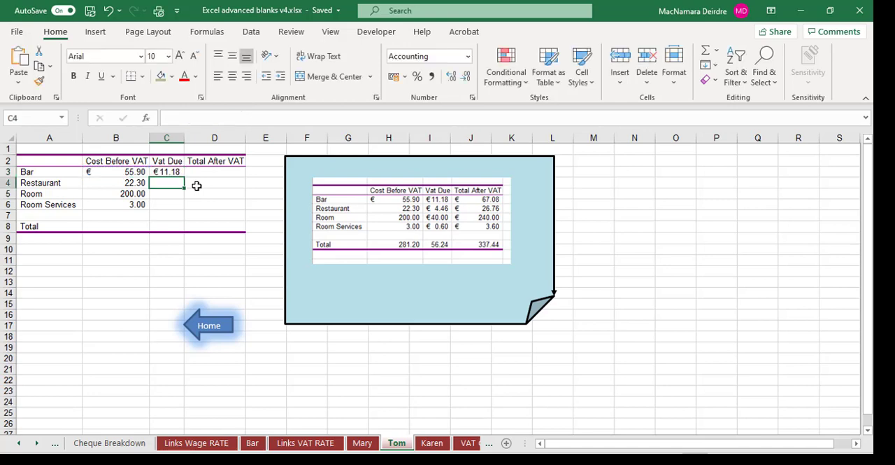
pyautogui.click(162, 173)
pyautogui.moveTo(185, 177); pyautogui.dragTo(183, 209)
# - Sum B3:C3 in D3 for the Bar row's Total After VAT and copy the formula down through Room Services
pyautogui.click(217, 174)
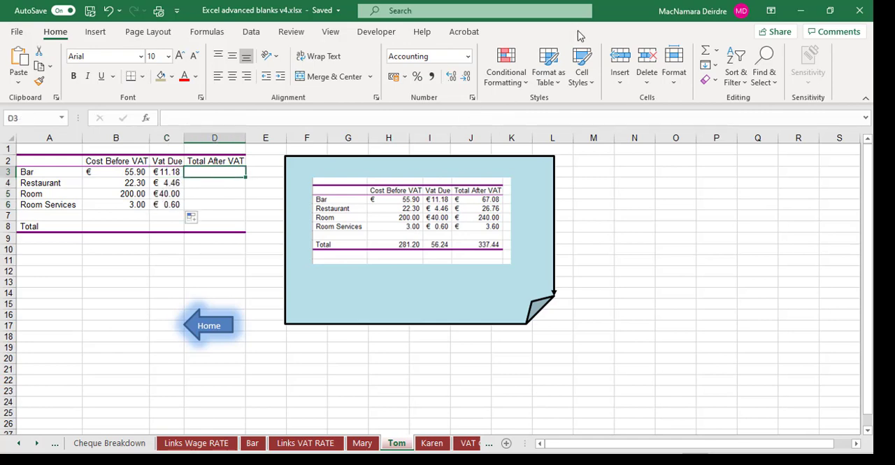
pyautogui.click(706, 53)
pyautogui.click(706, 53)
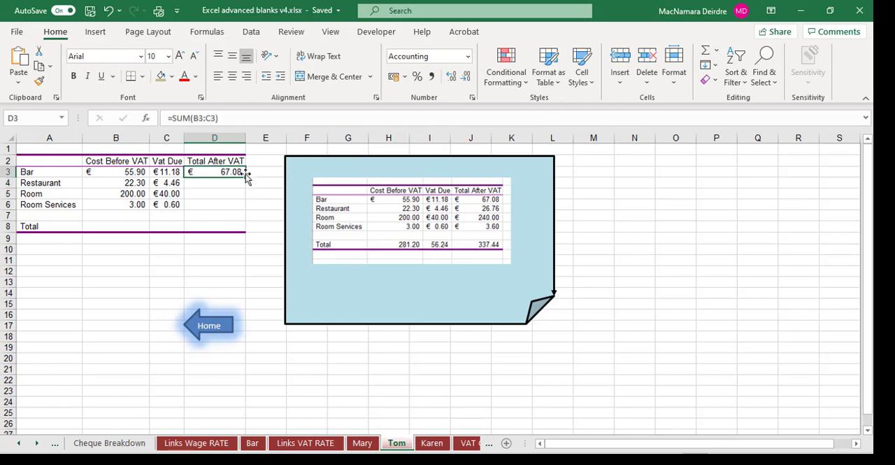
pyautogui.moveTo(244, 193); pyautogui.dragTo(236, 213)
# - Enter =SUM(B3:B7) in B8 of the Total row and copy it across to D8
pyautogui.click(144, 226)
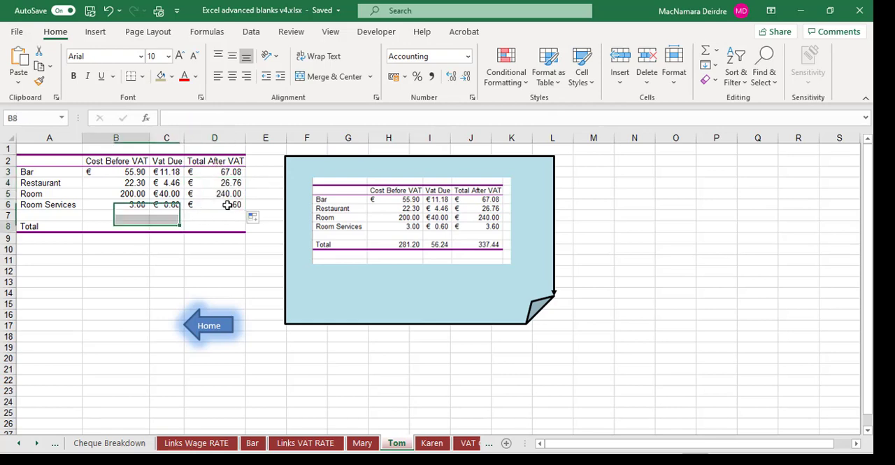
pyautogui.click(705, 53)
pyautogui.press('Return')
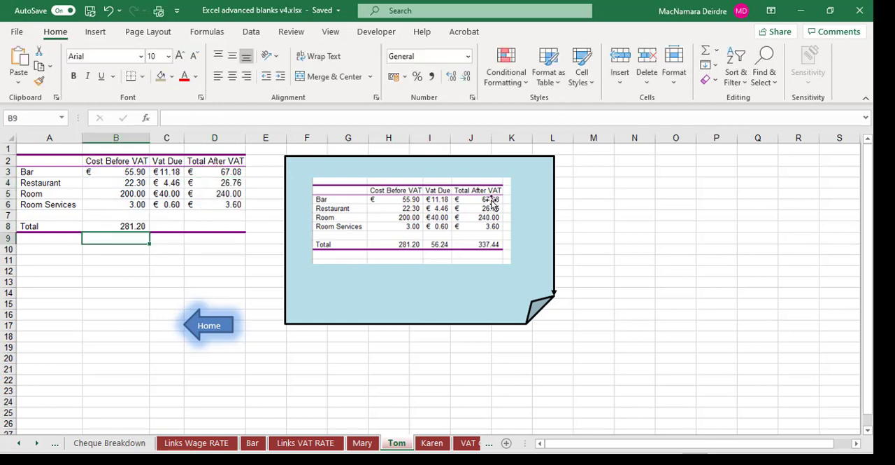
pyautogui.click(115, 227)
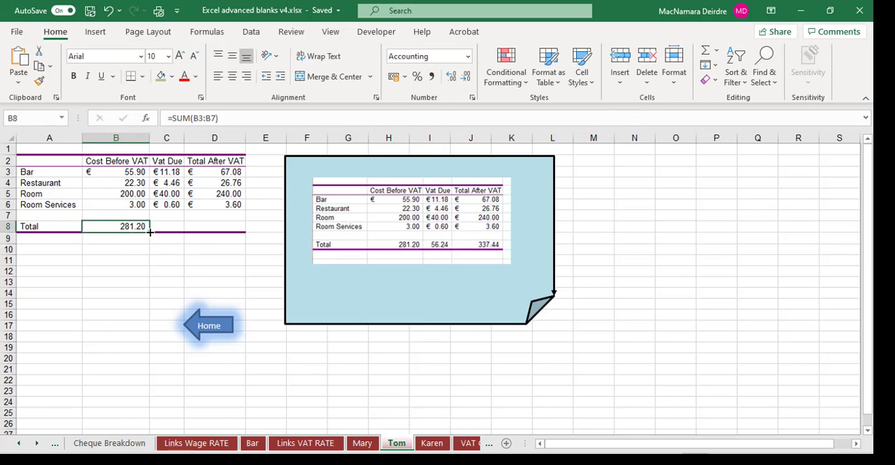
pyautogui.moveTo(150, 232); pyautogui.dragTo(238, 233)
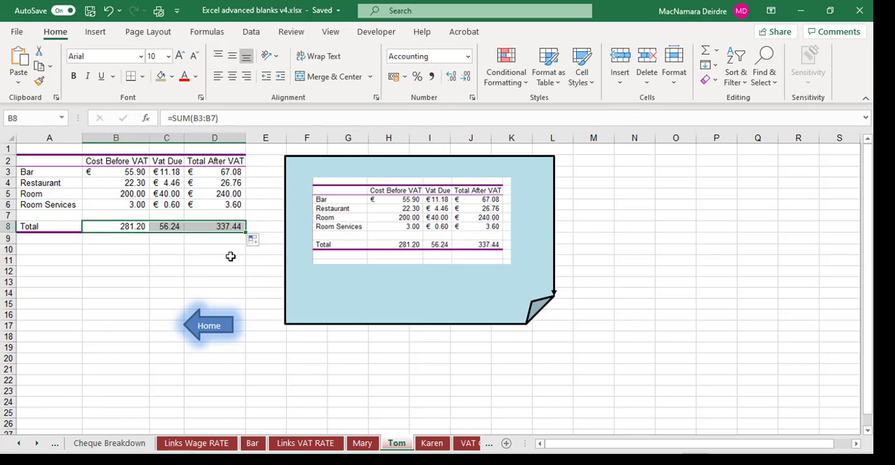
# - On the third person's sheet, enter =B3*The_Vat_Rate in the Bar row's Vat Due cell C3 and fill it down to C6
pyautogui.click(433, 443)
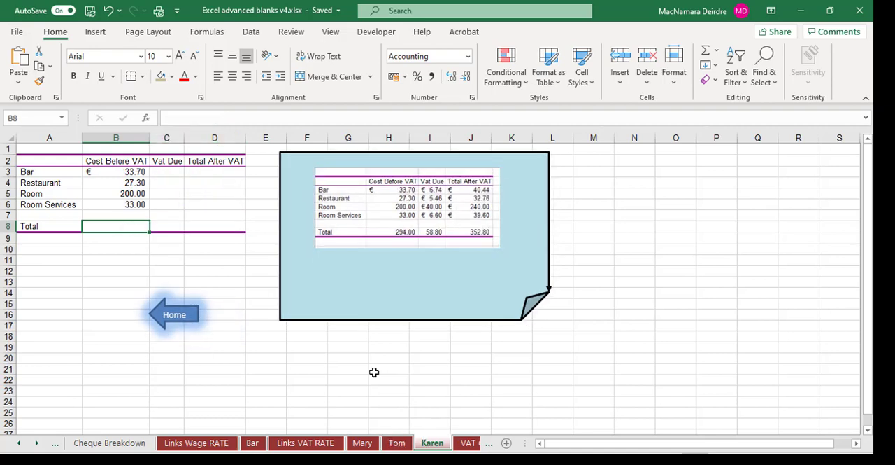
pyautogui.click(171, 172)
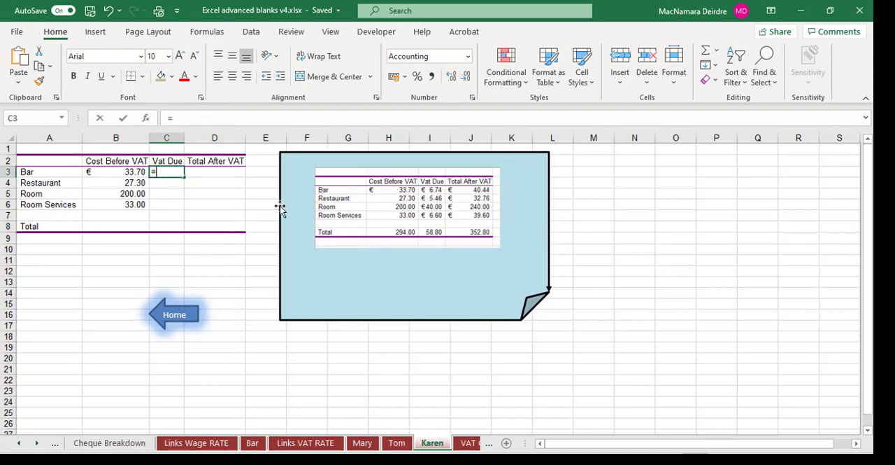
pyautogui.write('=')
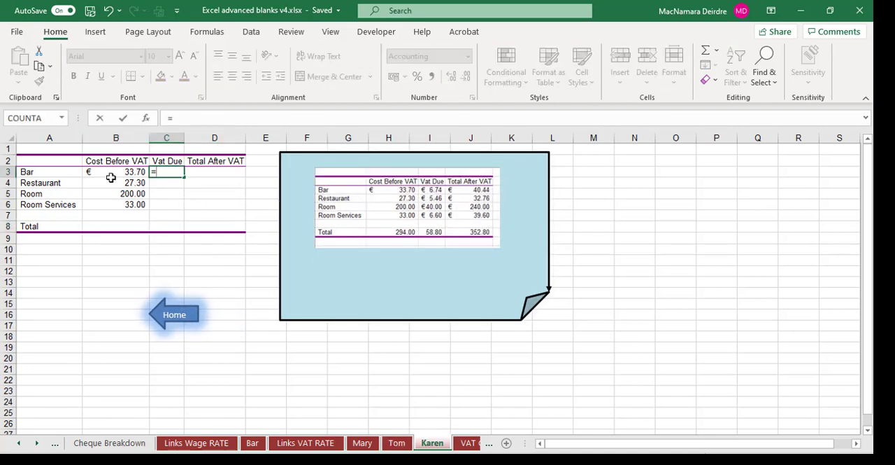
pyautogui.click(112, 178)
pyautogui.write('*')
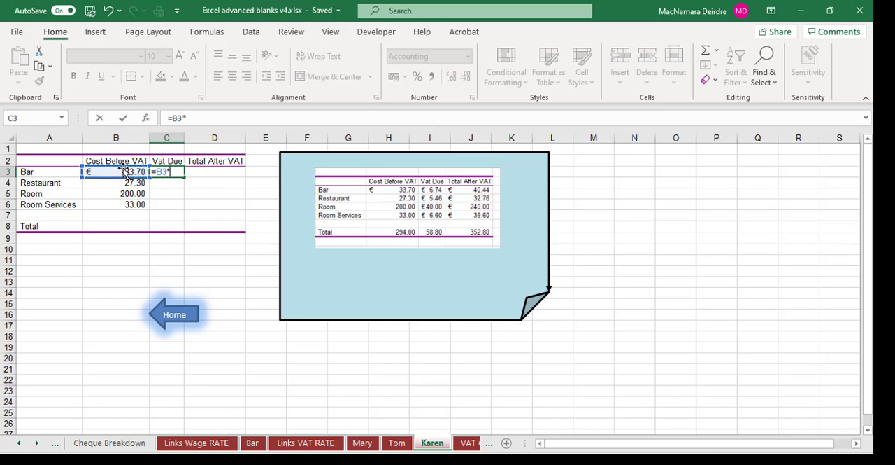
pyautogui.write('the')
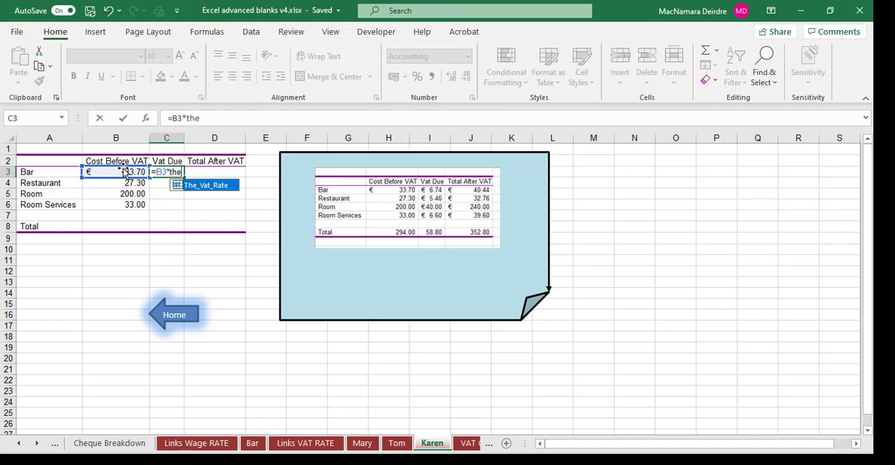
pyautogui.doubleClick(222, 186)
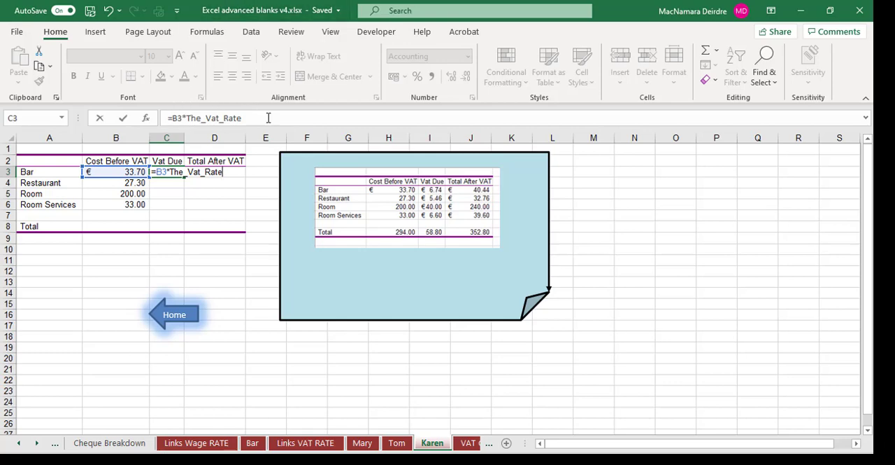
pyautogui.press('Return')
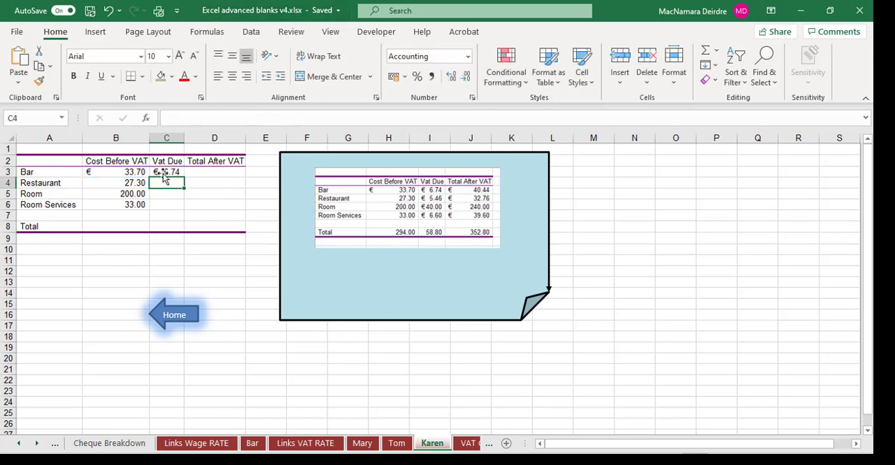
pyautogui.click(165, 172)
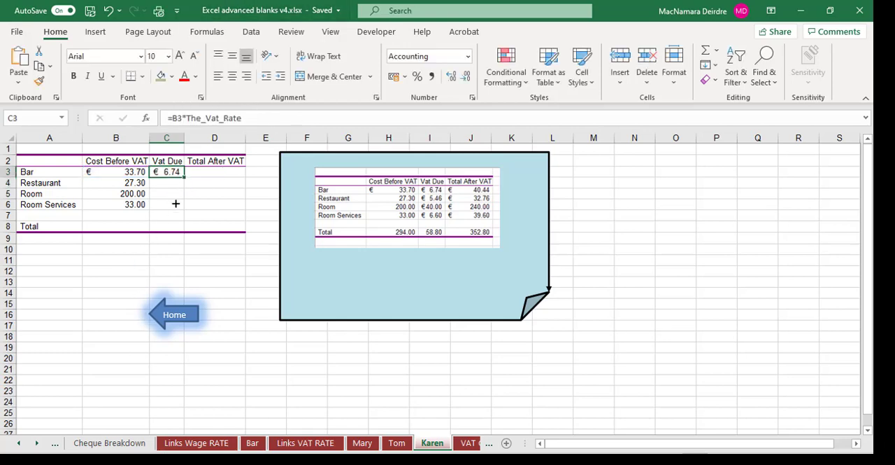
pyautogui.moveTo(176, 204); pyautogui.dragTo(176, 211)
# - Total the Cost Before VAT column with =SUM(B3:B7) in B8 and copy the formula across to D8
pyautogui.click(120, 224)
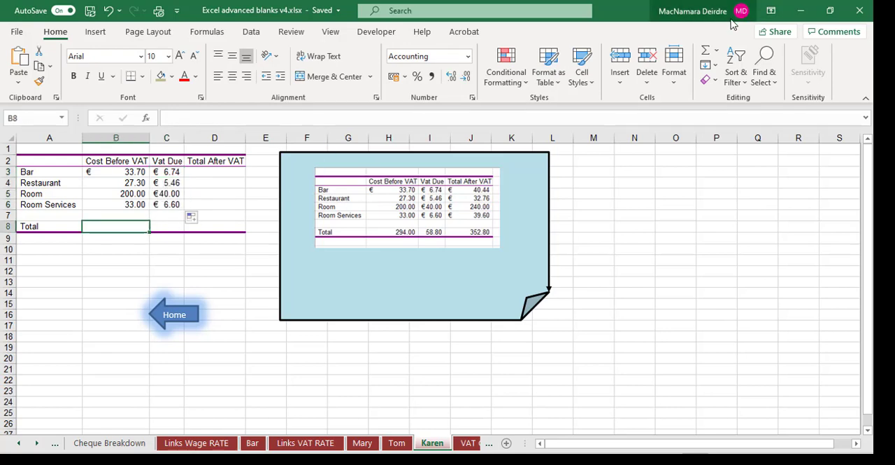
pyautogui.click(706, 51)
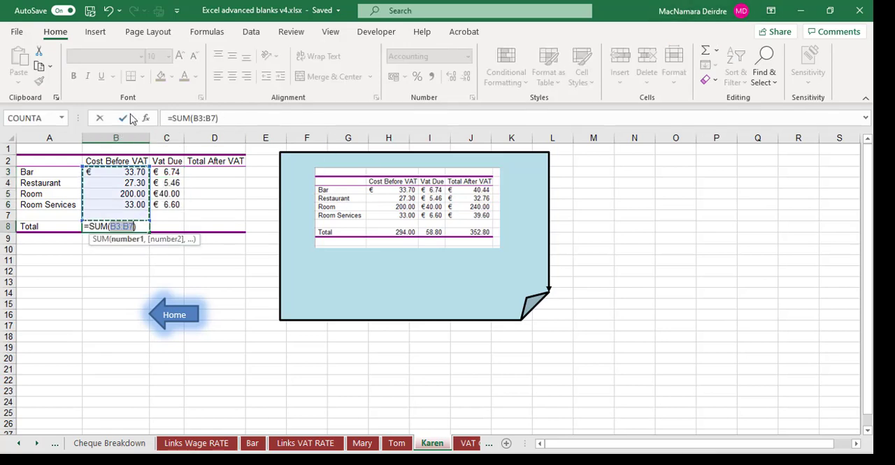
pyautogui.click(123, 118)
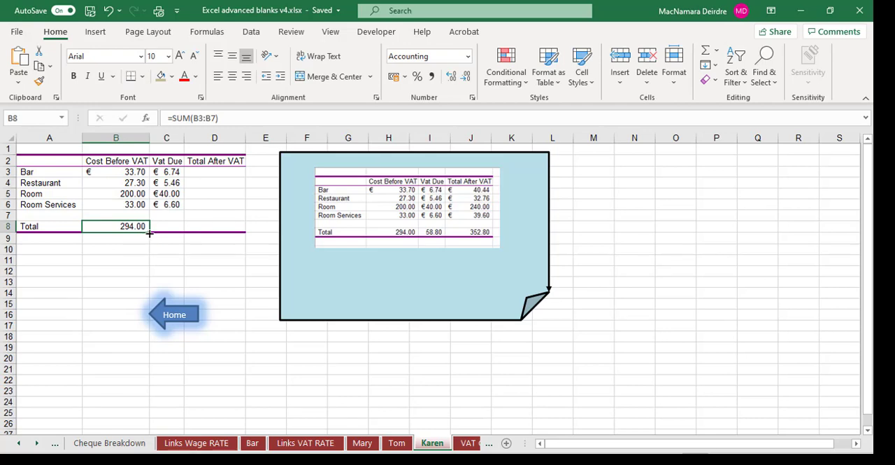
pyautogui.moveTo(149, 232); pyautogui.dragTo(230, 229)
# - Enter =SUM(B3:C3) in D3 for the Bar row's Total After VAT and fill it down to D6
pyautogui.click(213, 177)
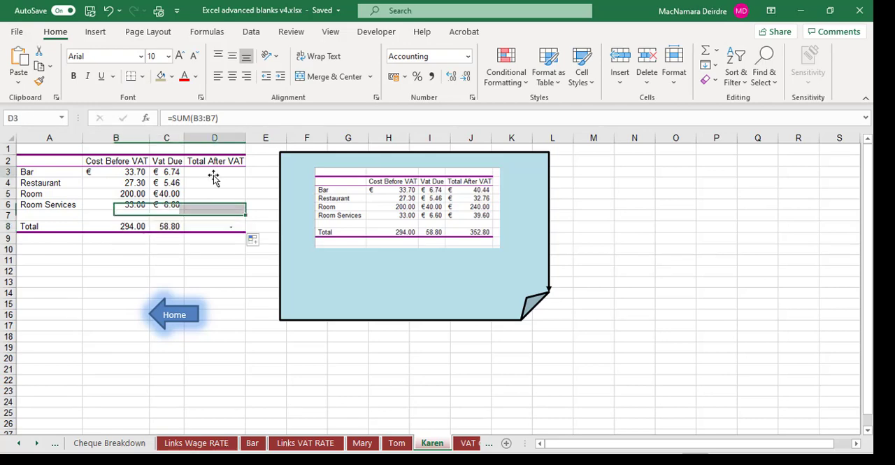
pyautogui.click(707, 50)
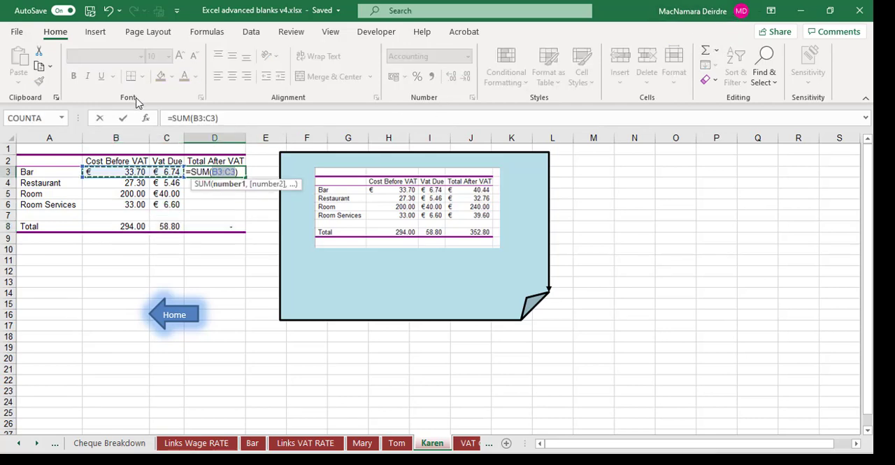
pyautogui.click(123, 118)
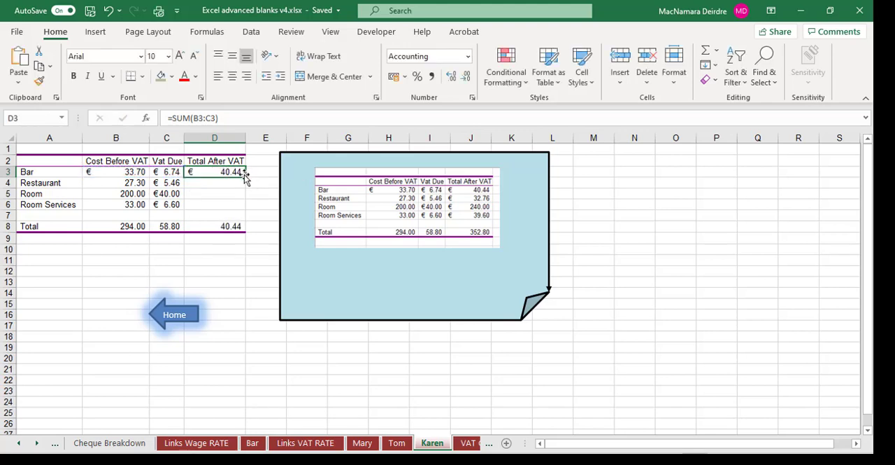
pyautogui.moveTo(245, 185); pyautogui.dragTo(243, 208)
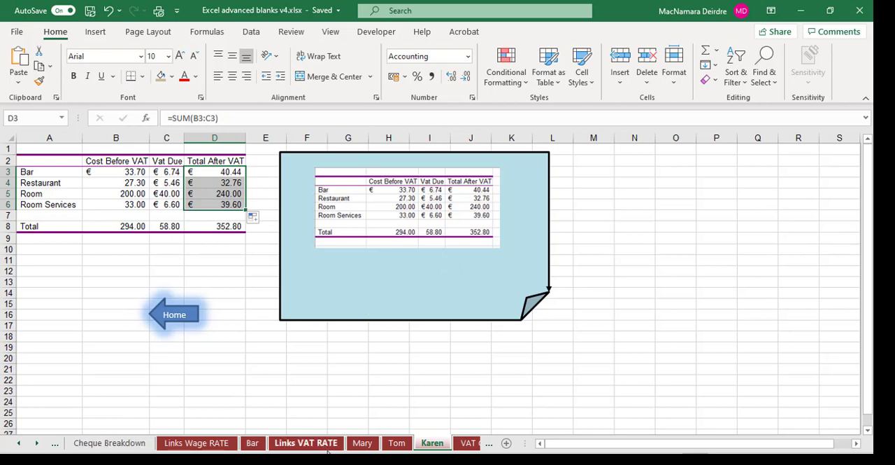
# - On the VAT Collected sheet, enter a formula in the Bar cell B3 that adds the linked C3 cells from all three people's sheets
pyautogui.click(466, 442)
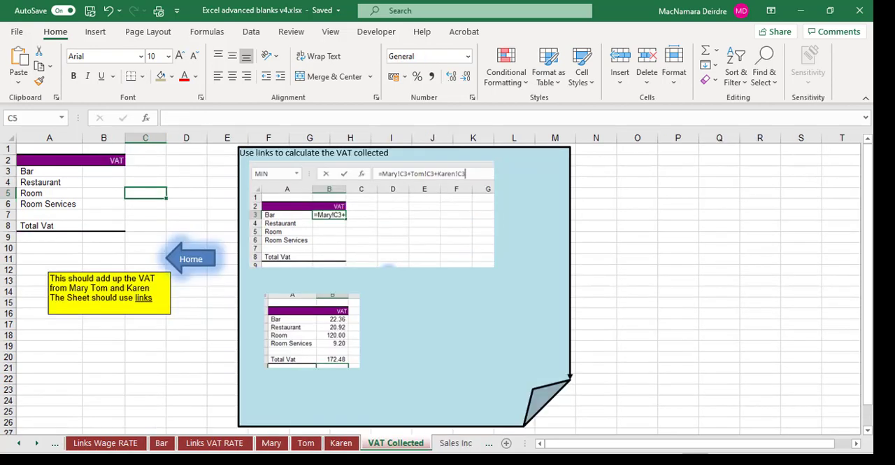
pyautogui.click(110, 173)
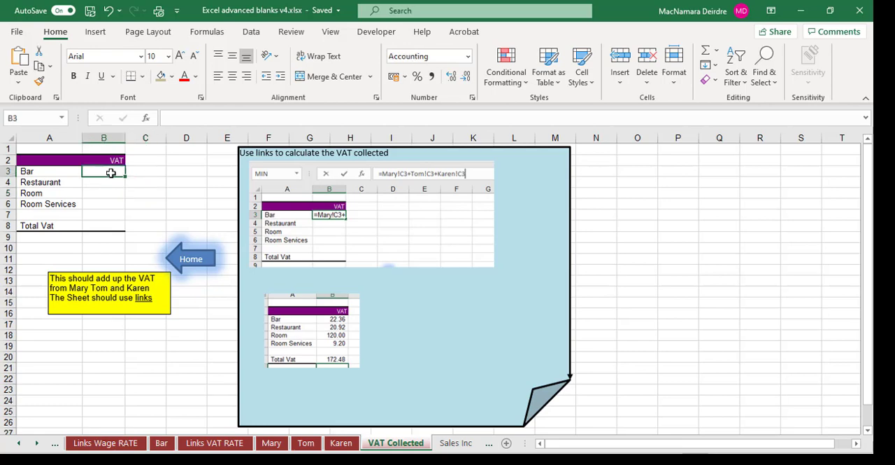
pyautogui.write('=')
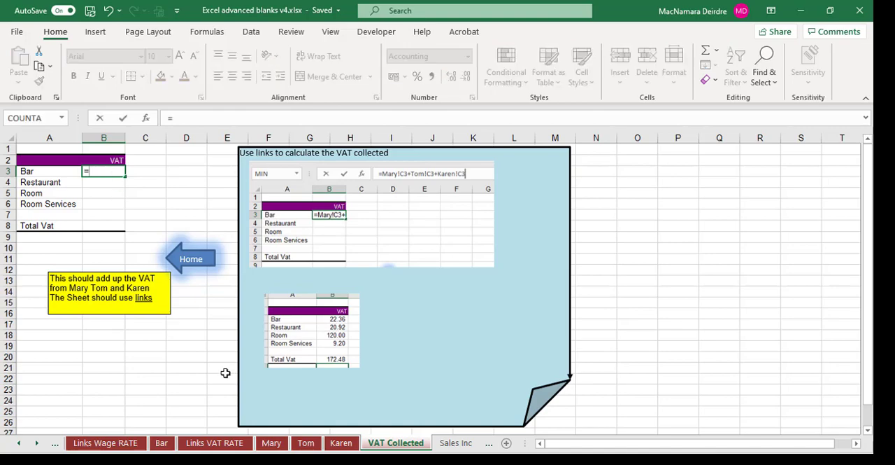
pyautogui.click(271, 443)
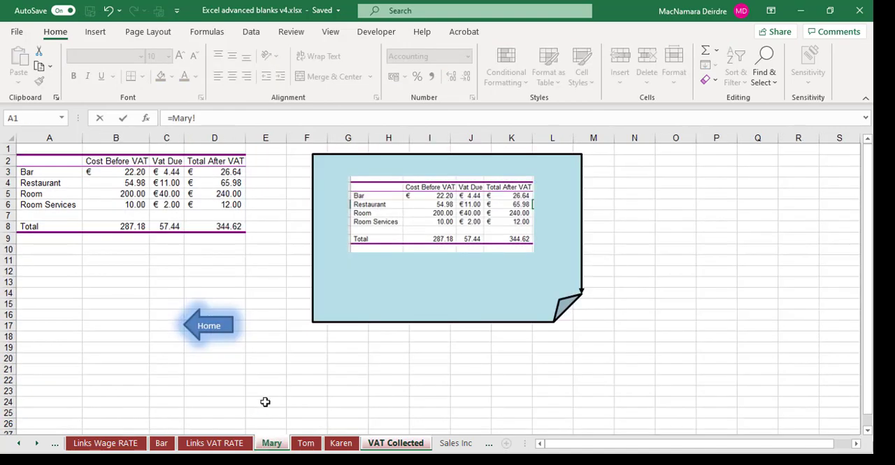
pyautogui.click(160, 174)
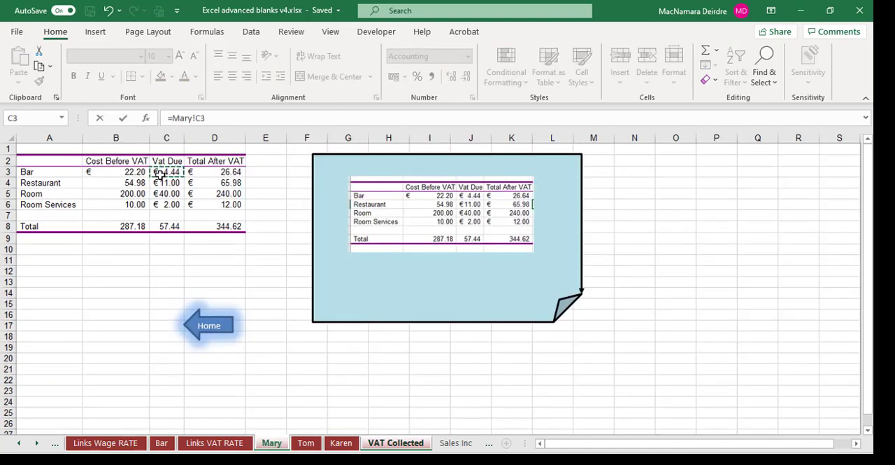
pyautogui.write('+')
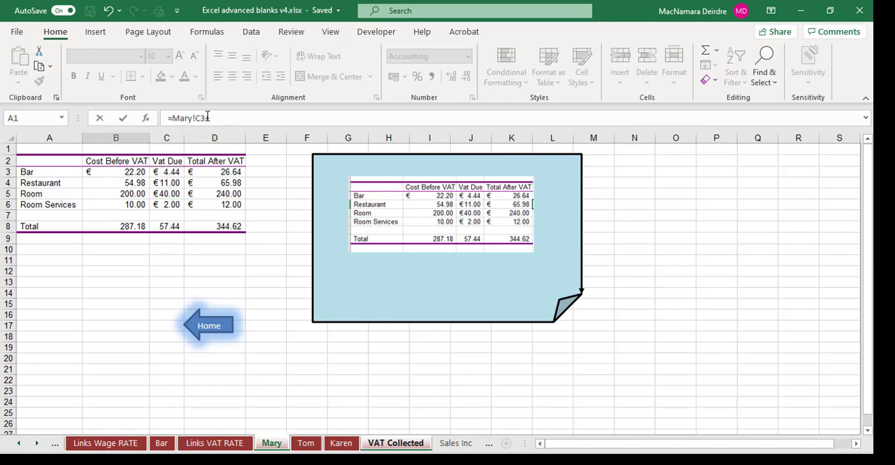
pyautogui.click(305, 442)
pyautogui.click(168, 172)
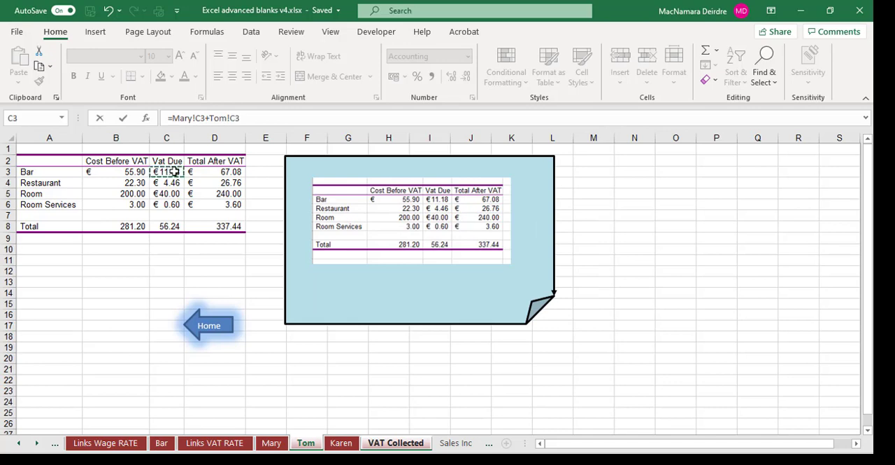
pyautogui.write('+')
pyautogui.click(342, 442)
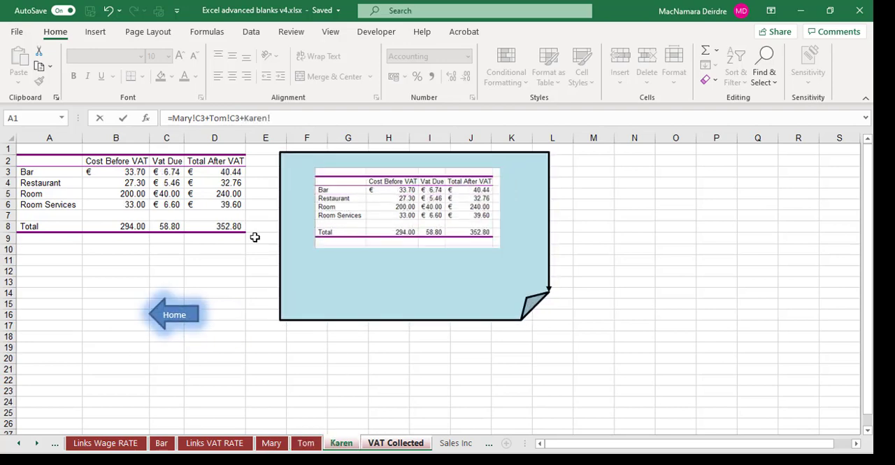
pyautogui.click(174, 172)
pyautogui.press('Return')
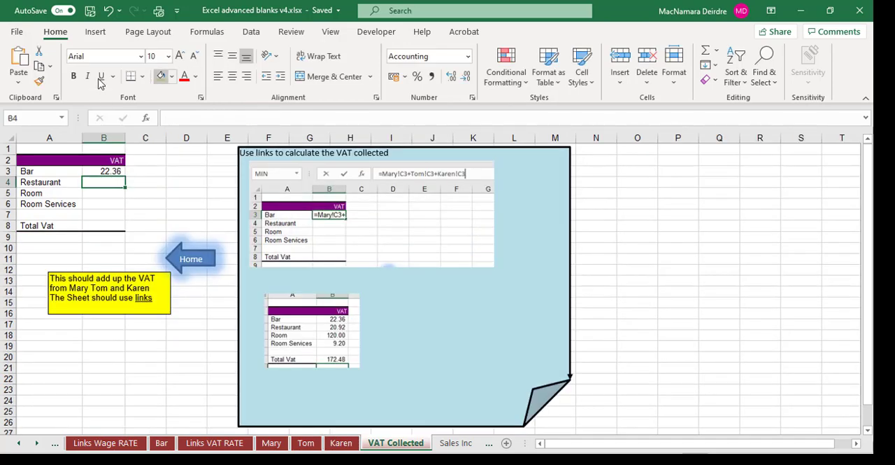
# - Fill the linked Bar formula from B3 down to B6 and enter =SUM(B3:B7) in B8 for Total Vat
pyautogui.click(119, 171)
pyautogui.moveTo(125, 177); pyautogui.dragTo(125, 209)
pyautogui.click(105, 226)
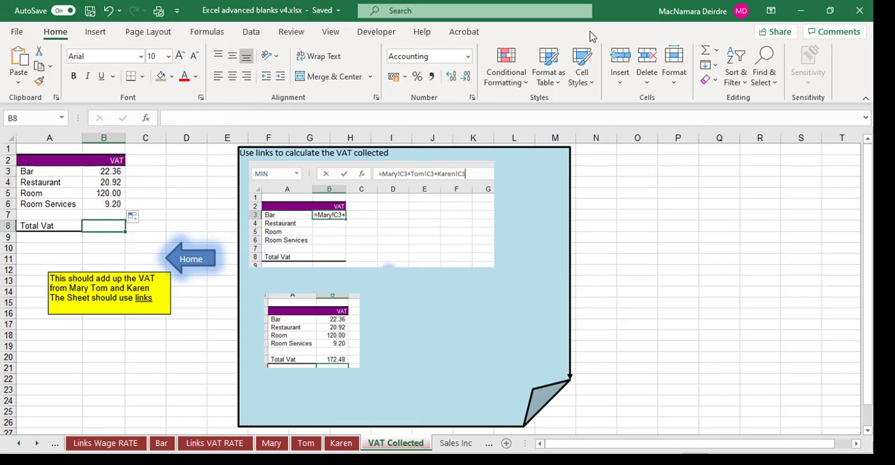
pyautogui.click(707, 55)
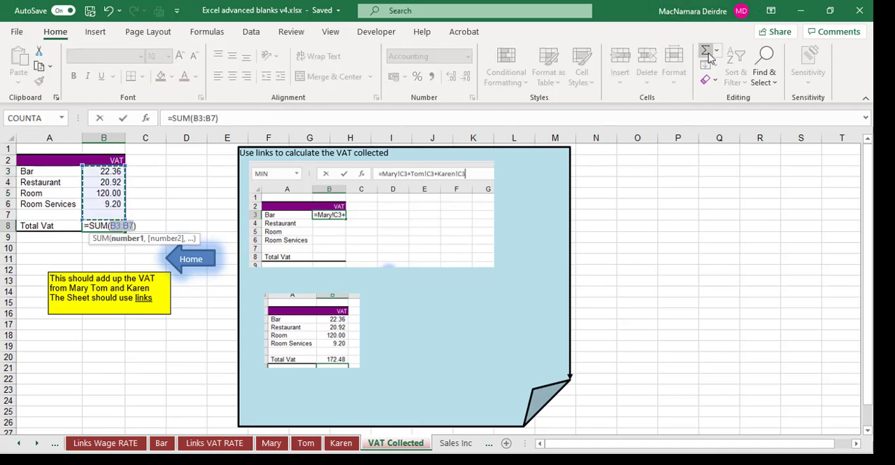
pyautogui.press('Return')
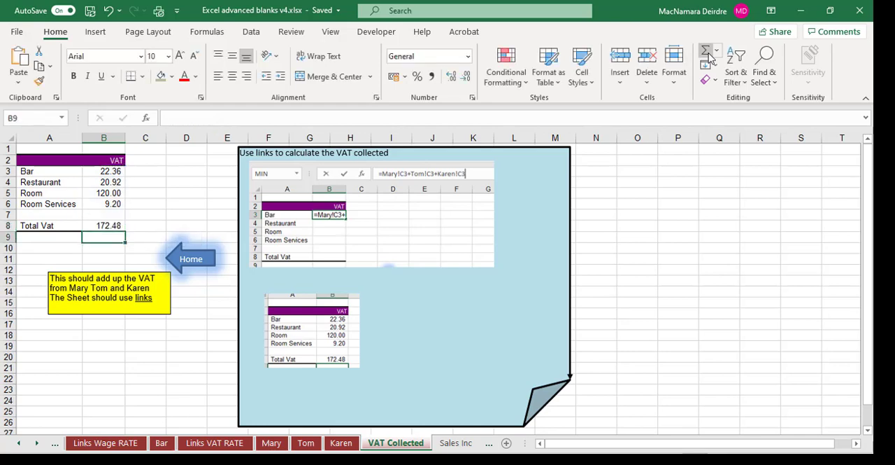